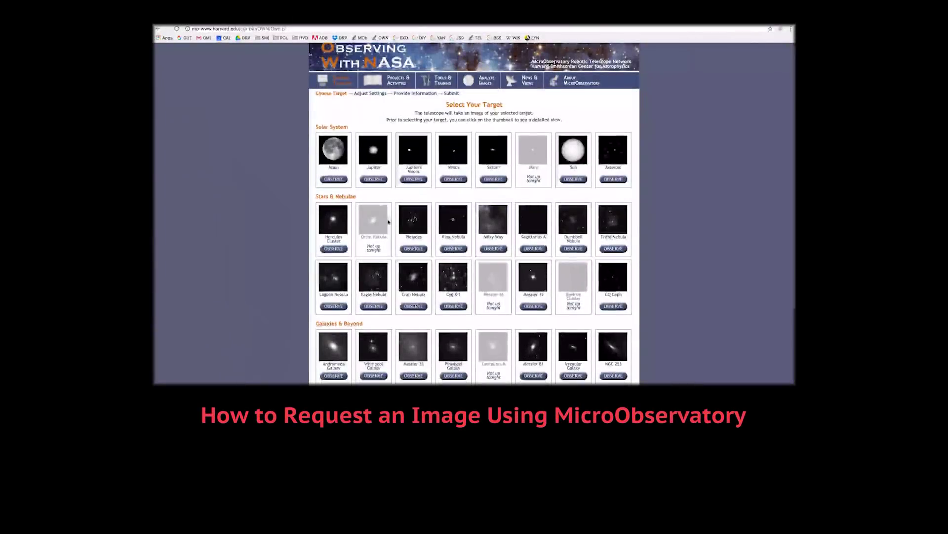
Scroll the intro target grid and pick Andromeda Galaxy as the observing target.
scroll(388, 222, down, 2)
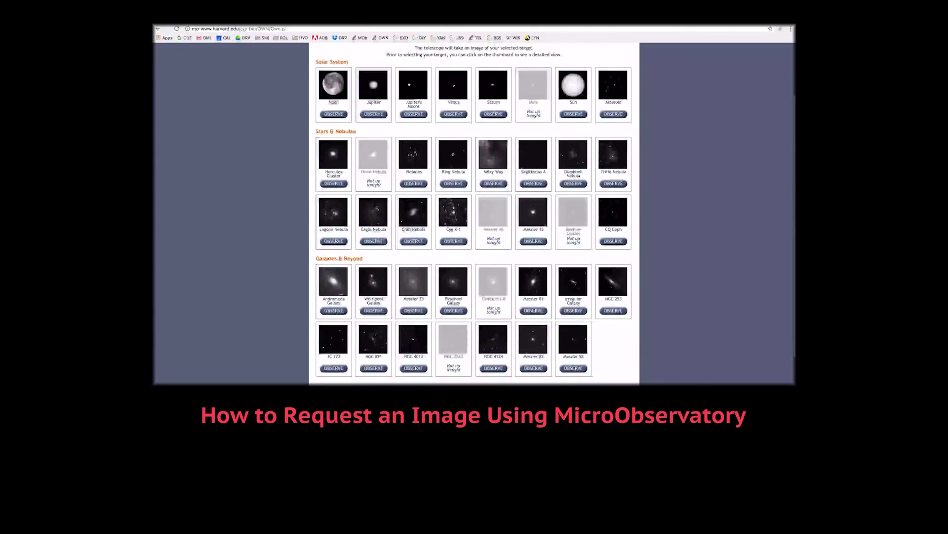
click(333, 311)
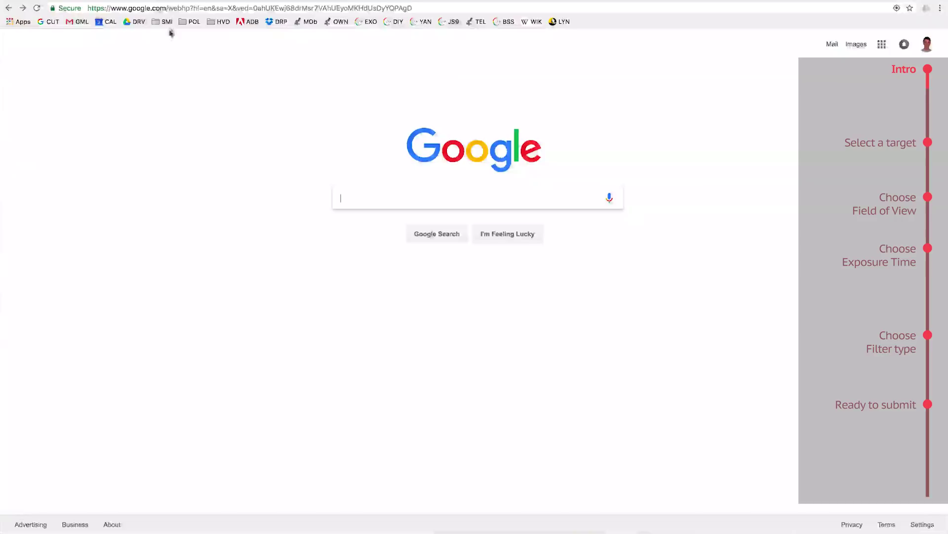
click(174, 9)
text(www.microo)
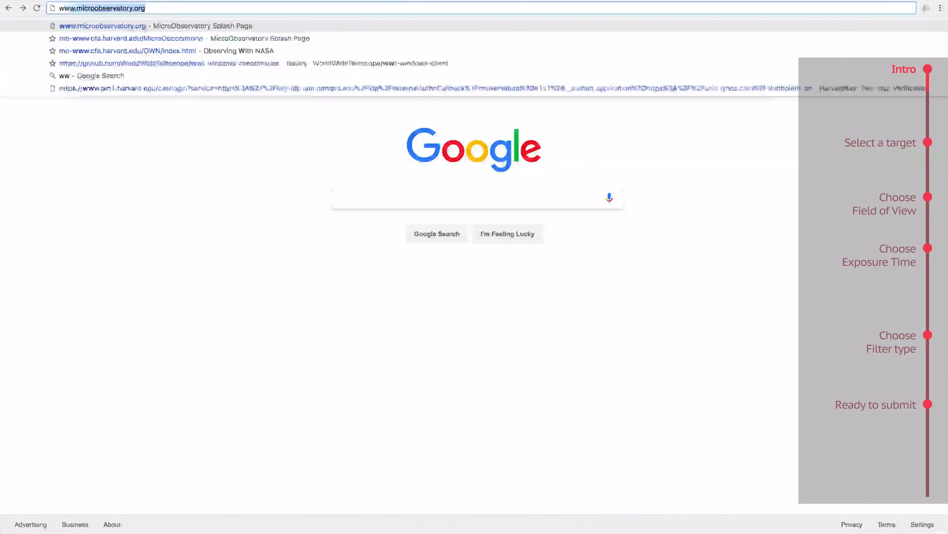
text(bservatory.org)
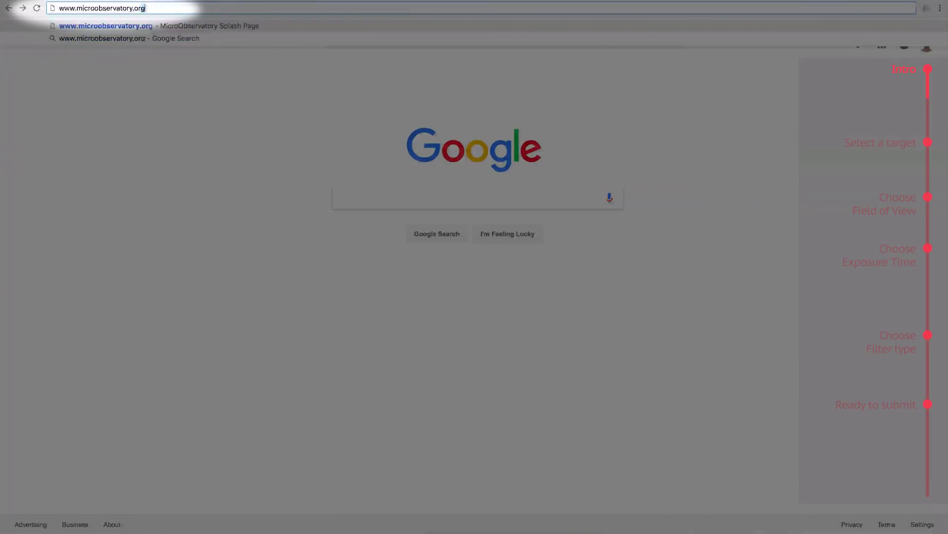
key(Return)
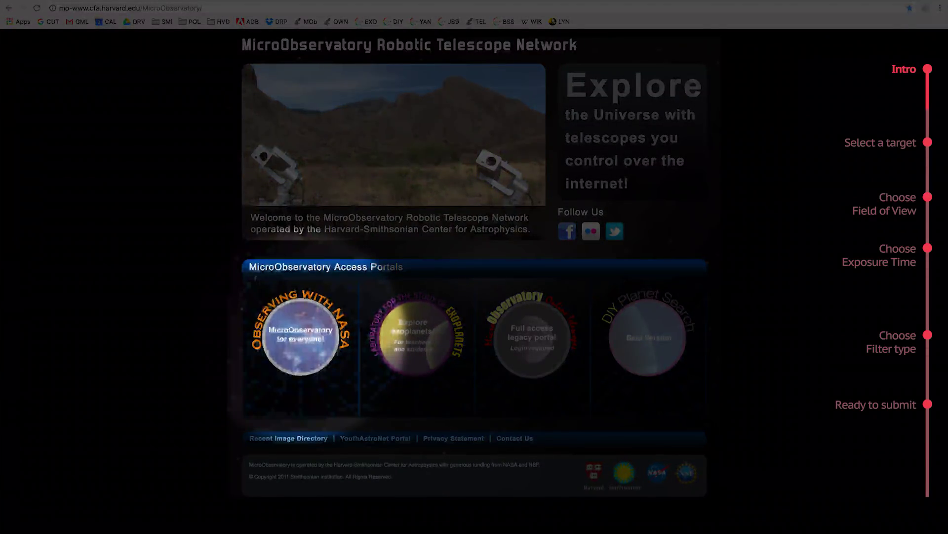
Enter the Observing With NASA portal from the MicroObservatory home page.
click(284, 340)
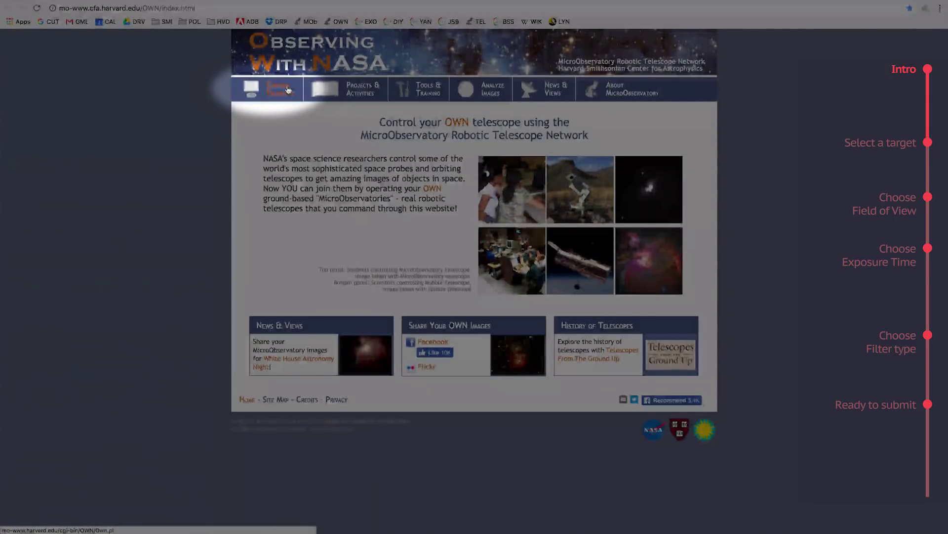
Open Control Telescope and scroll down to the Galaxies & Beyond targets.
click(288, 89)
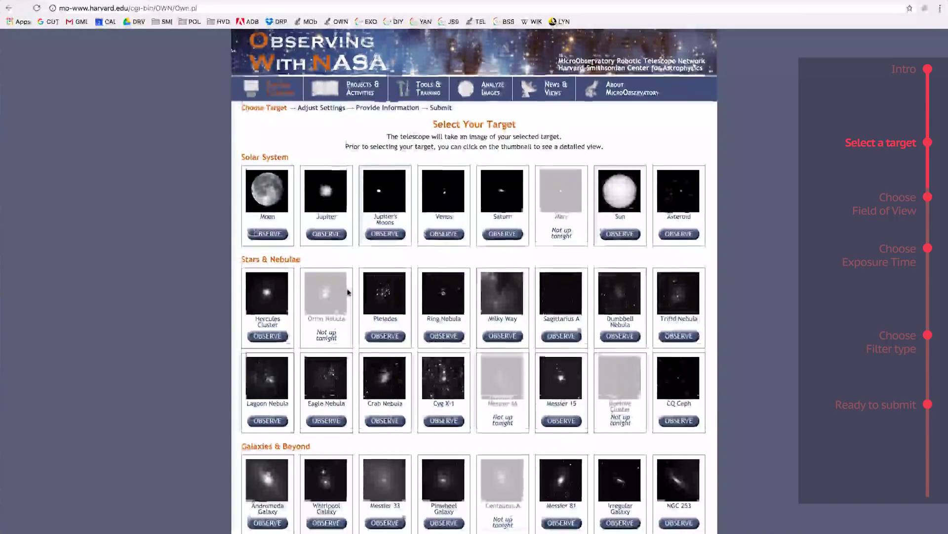
scroll(348, 292, down, 3)
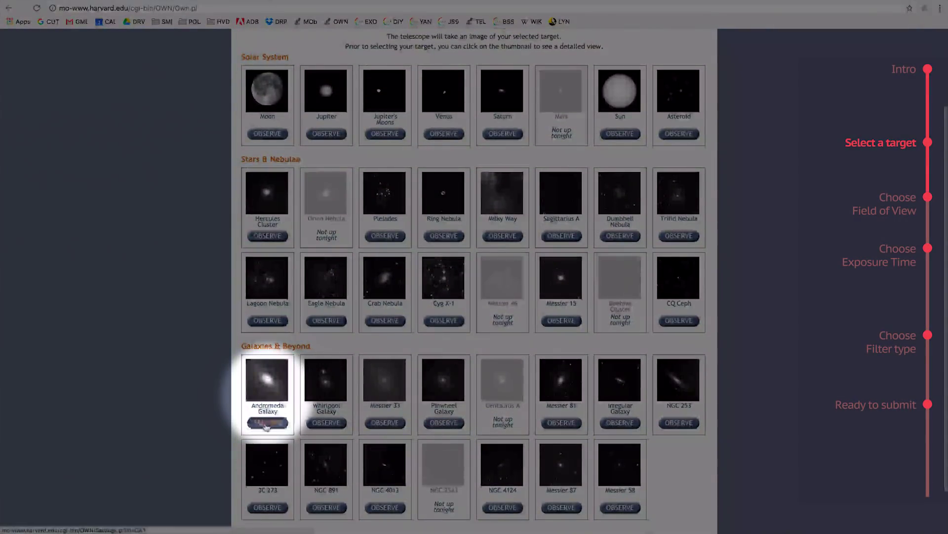
Choose Andromeda Galaxy and set the field of view to Normal View - 1°.
click(267, 423)
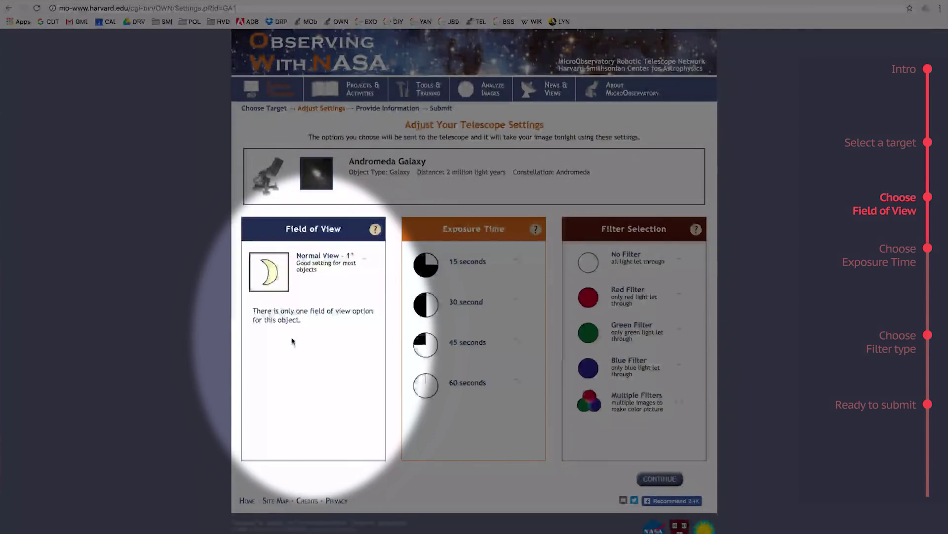
click(364, 263)
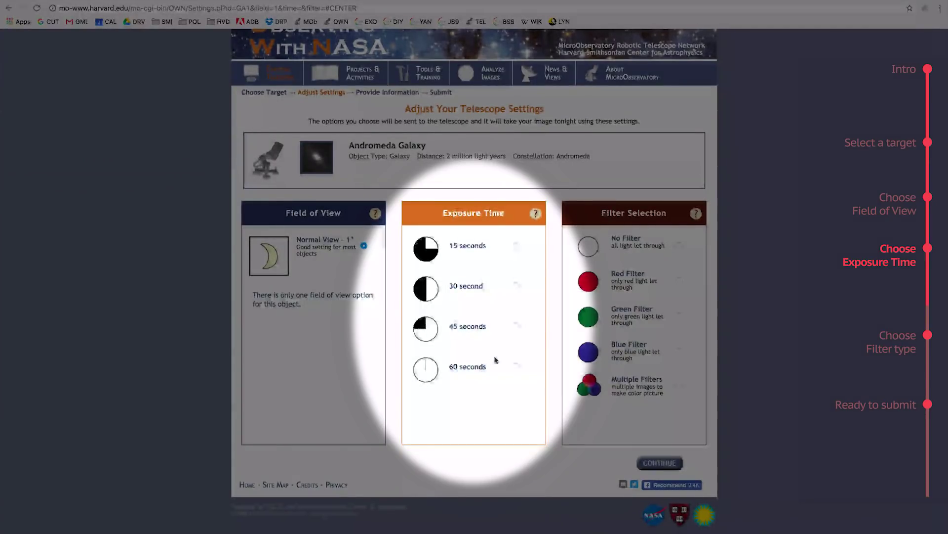
Select a 60-second exposure, try 45 seconds, then settle back on 60 seconds.
click(517, 367)
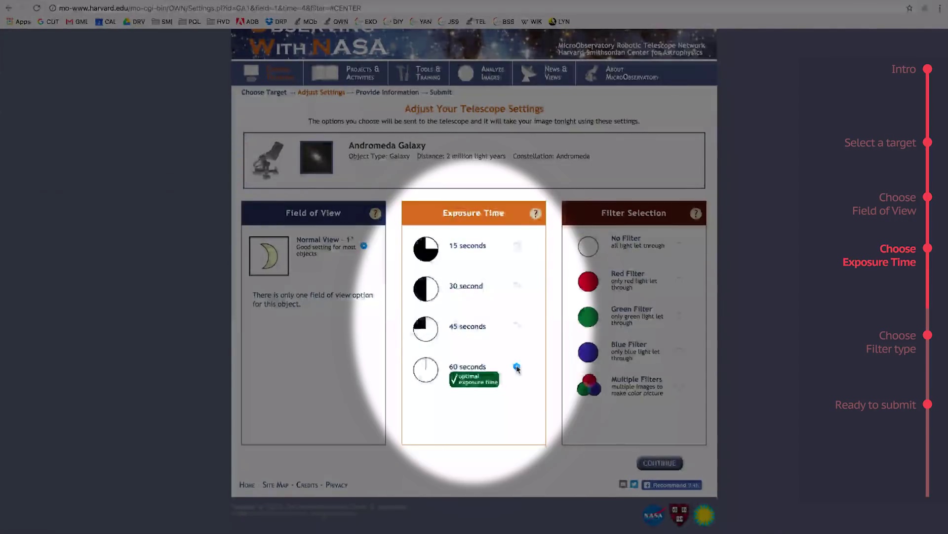
click(517, 327)
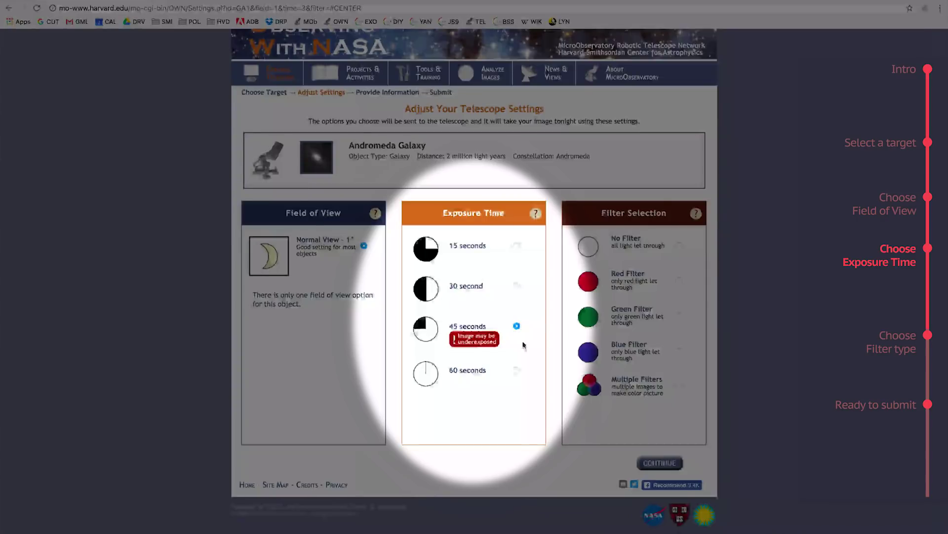
click(517, 368)
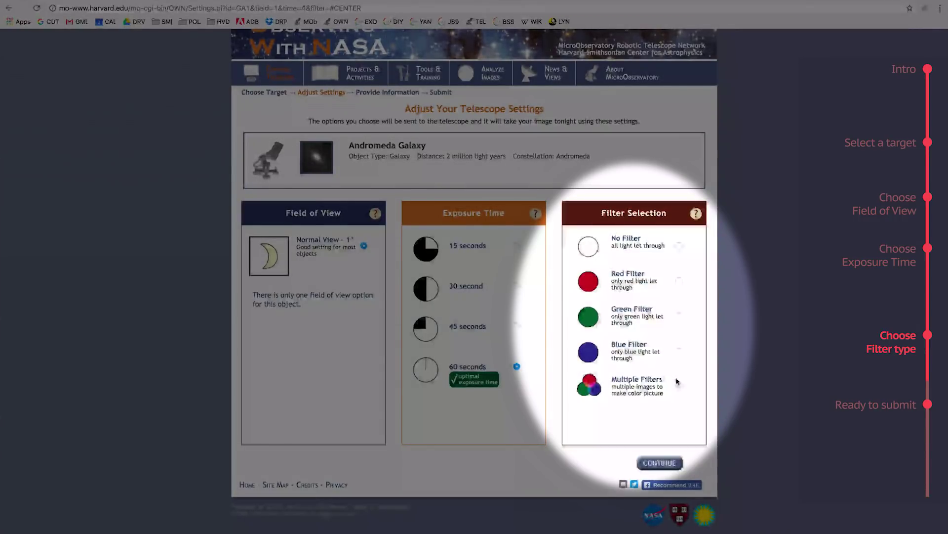
Select the Multiple Filters option to get a color picture.
click(680, 386)
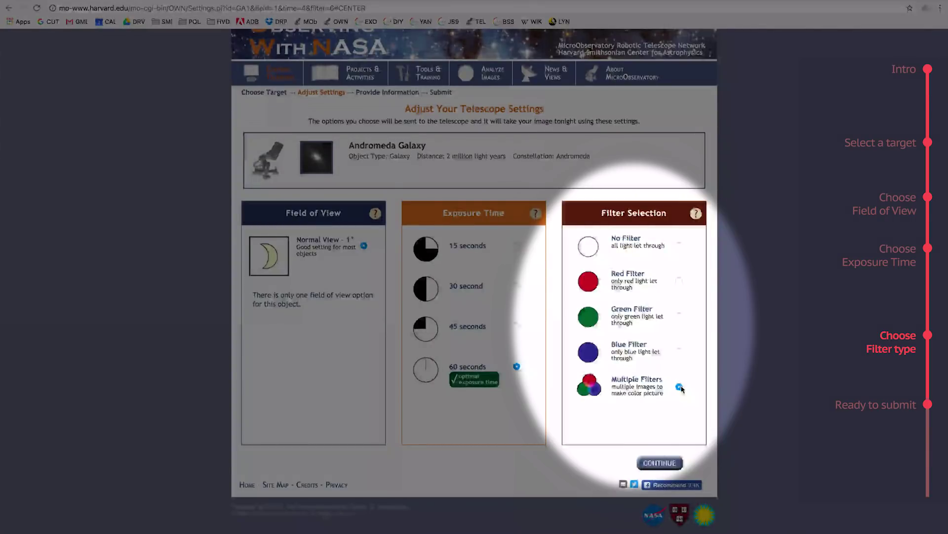
Continue to the contact form and enter the e-mail address via its suggestion.
click(659, 463)
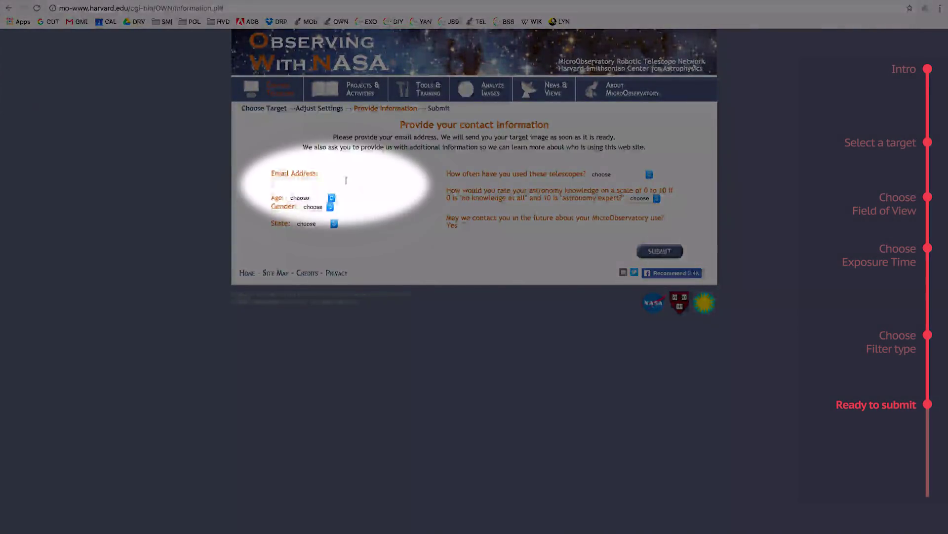
click(345, 179)
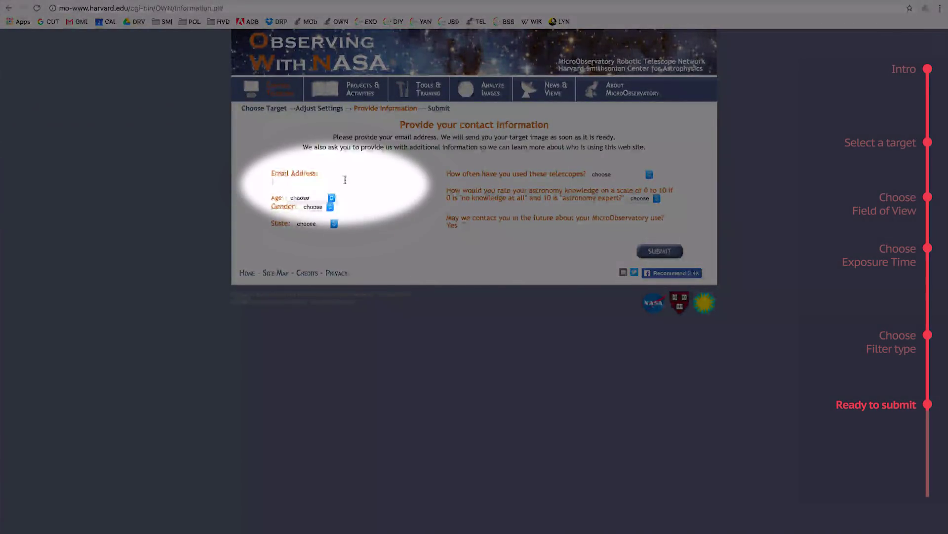
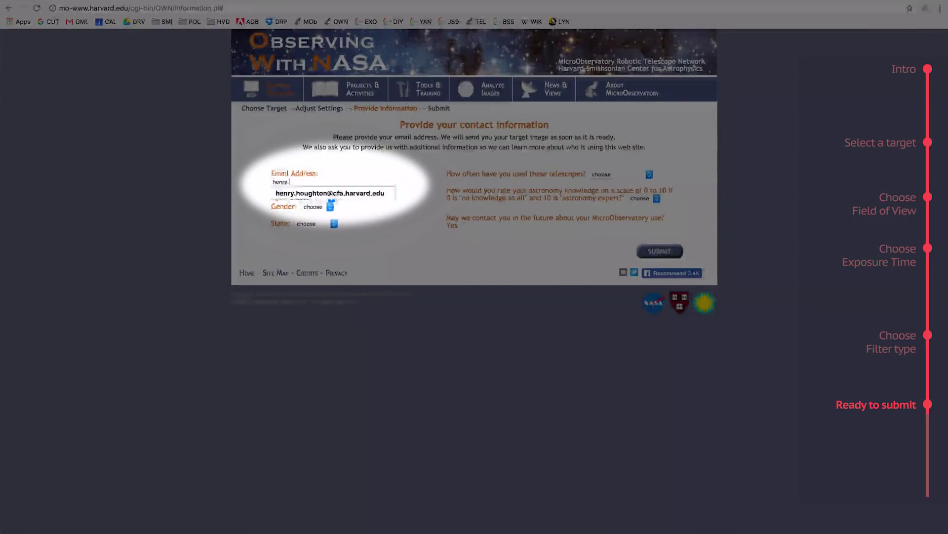
key(Down)
key(Return)
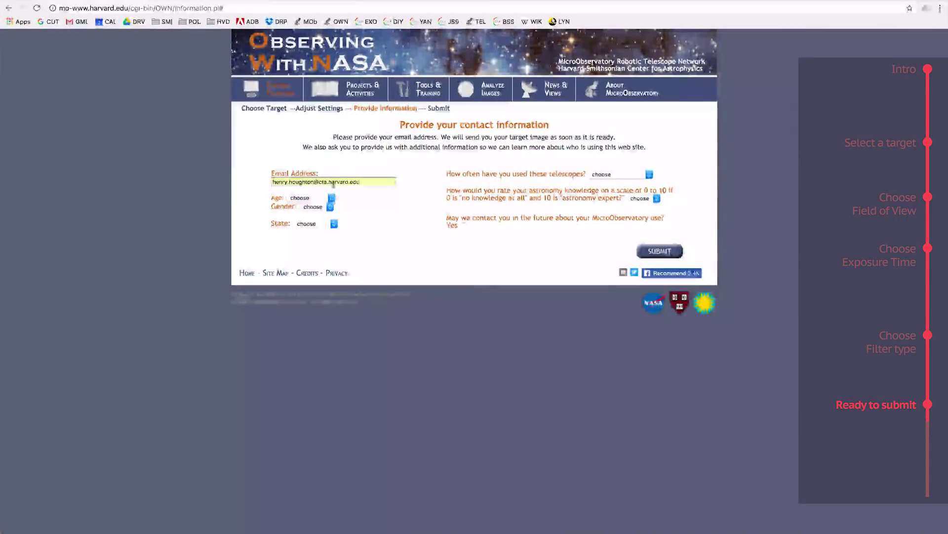
Set age range 21-40, gender Male and state MA.
click(332, 198)
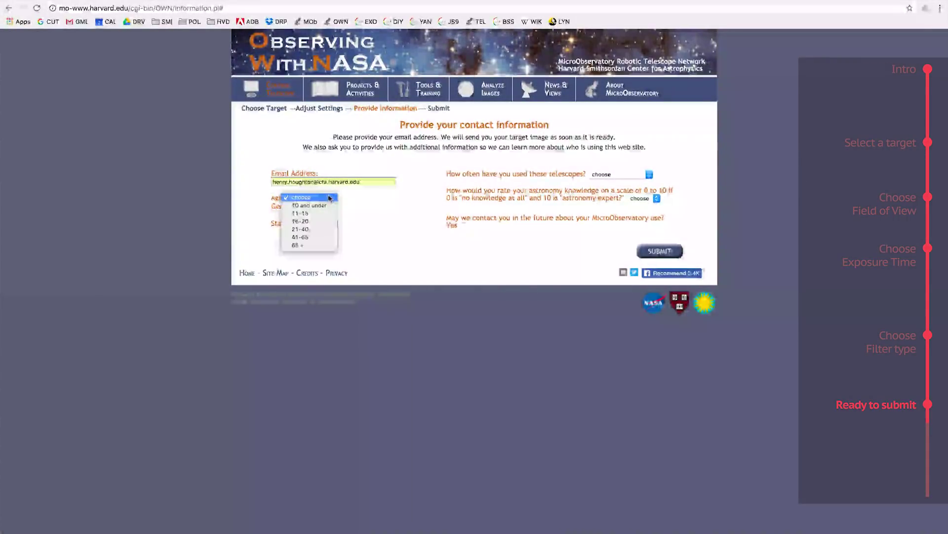
click(316, 229)
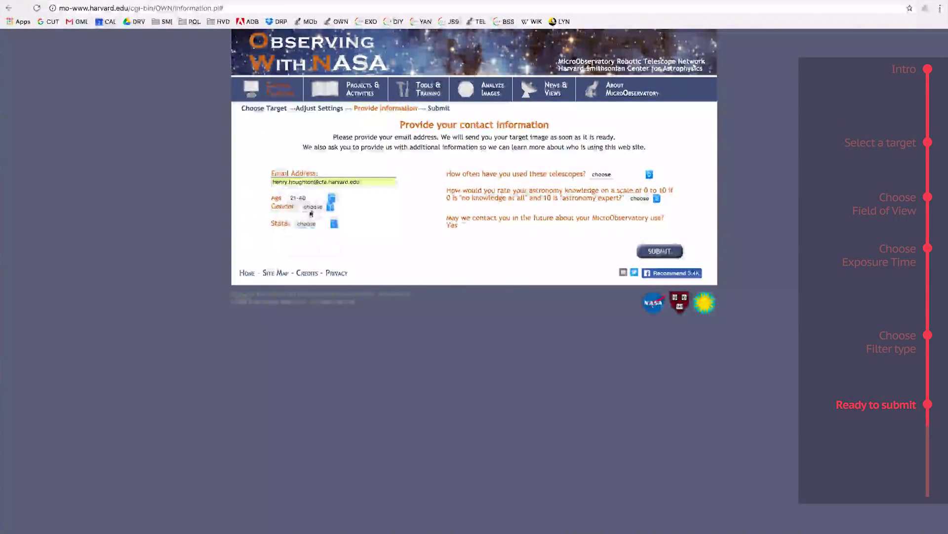
click(312, 206)
click(312, 223)
click(313, 223)
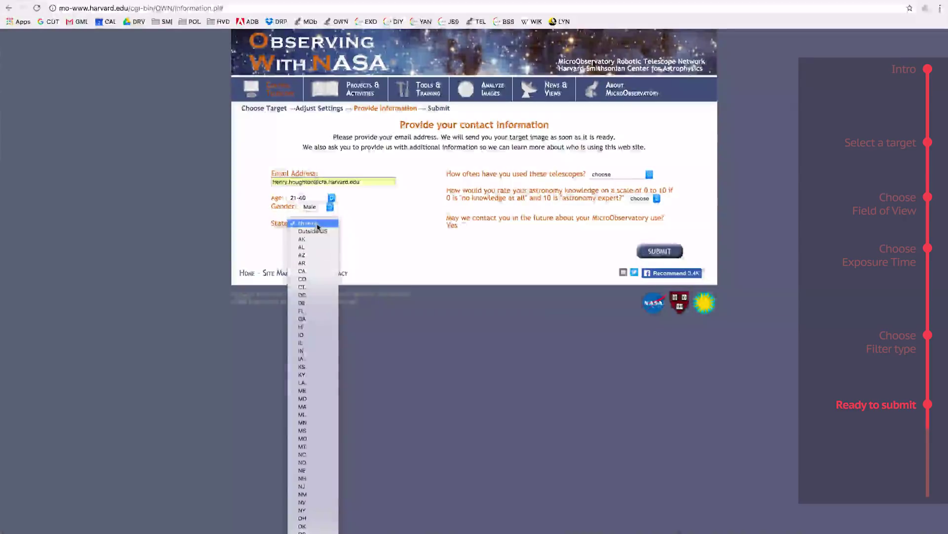
click(315, 406)
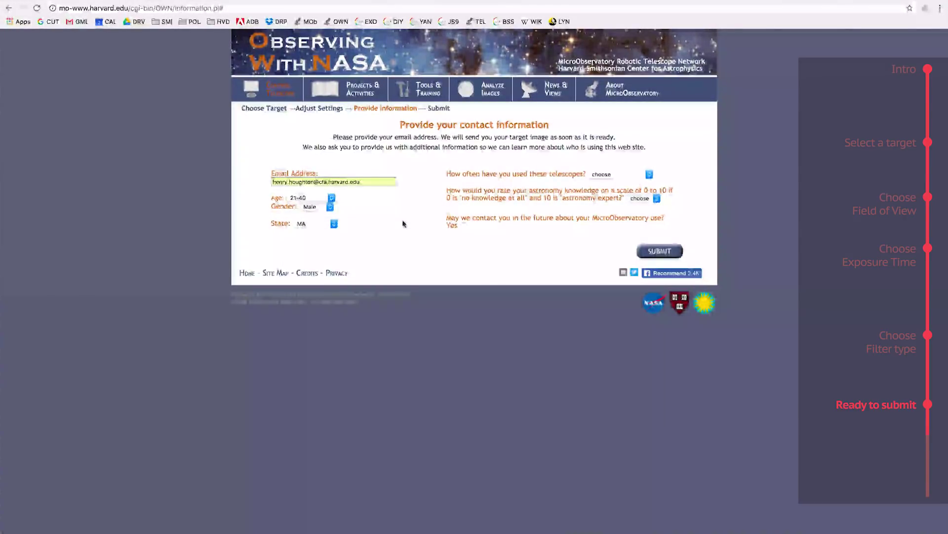
Answer more than 10 telescope uses, rate astronomy knowledge 7, and allow future contact.
click(603, 174)
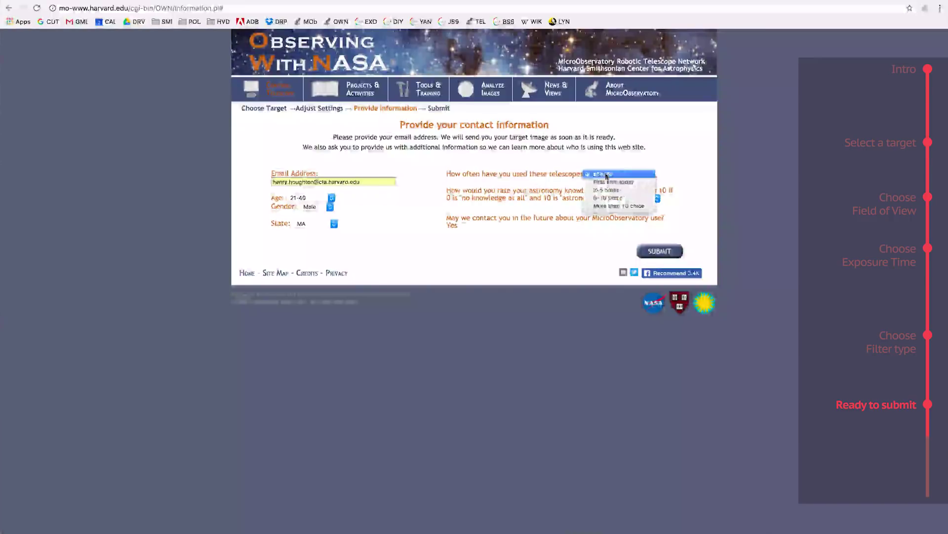
click(612, 206)
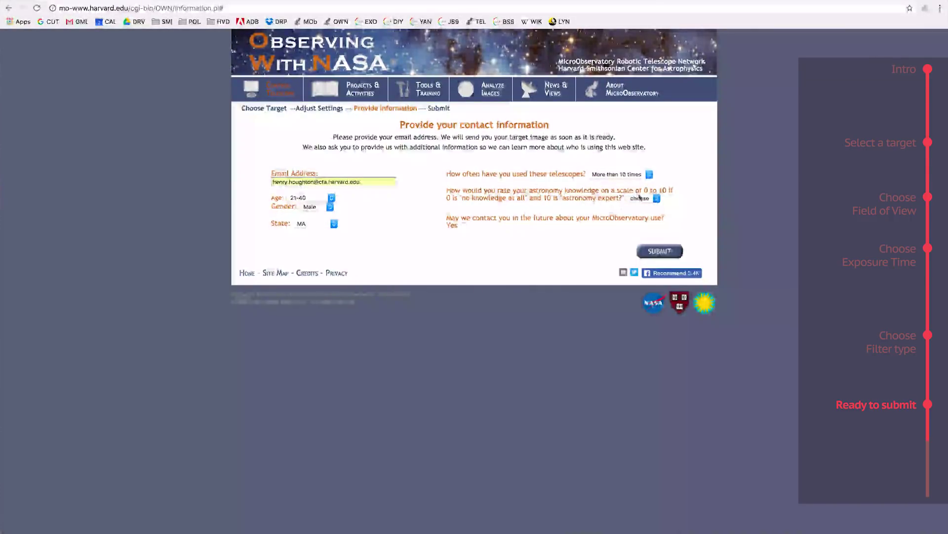
click(640, 198)
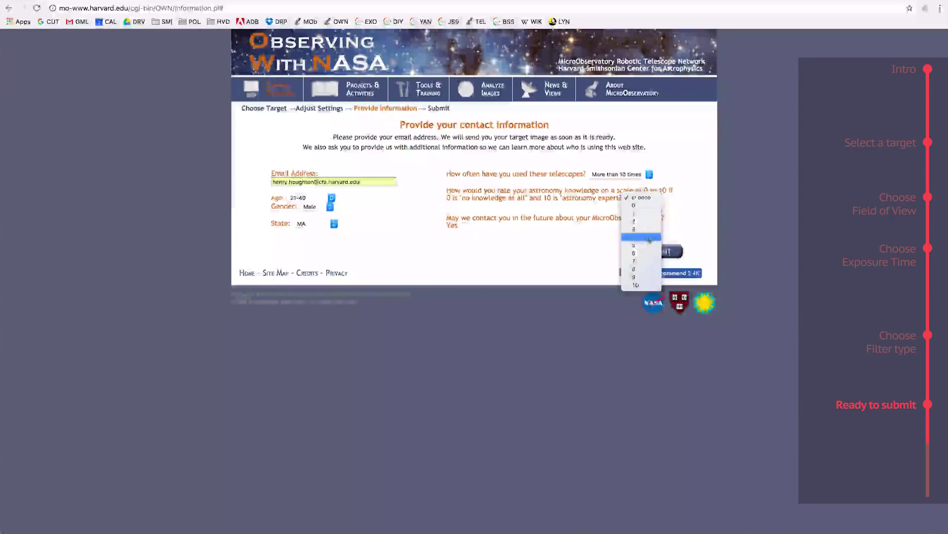
click(594, 253)
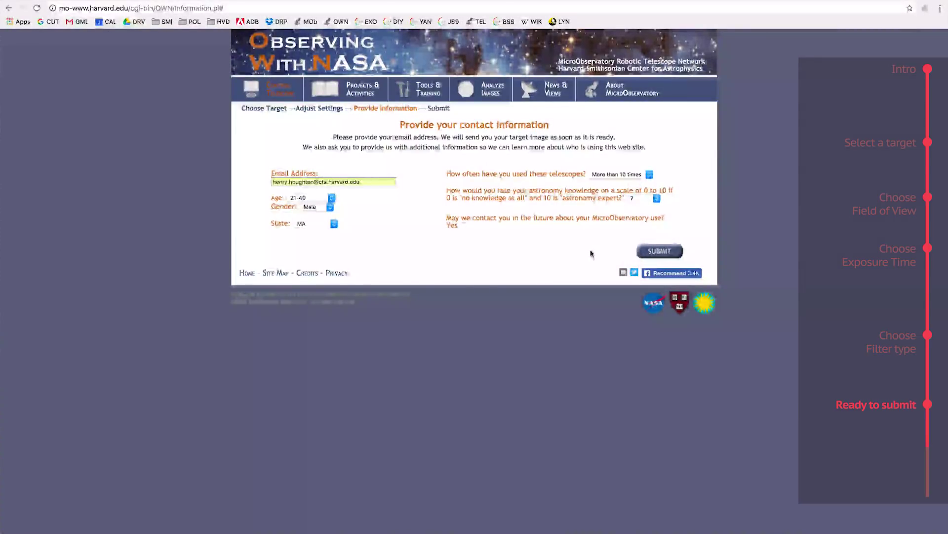
key(7)
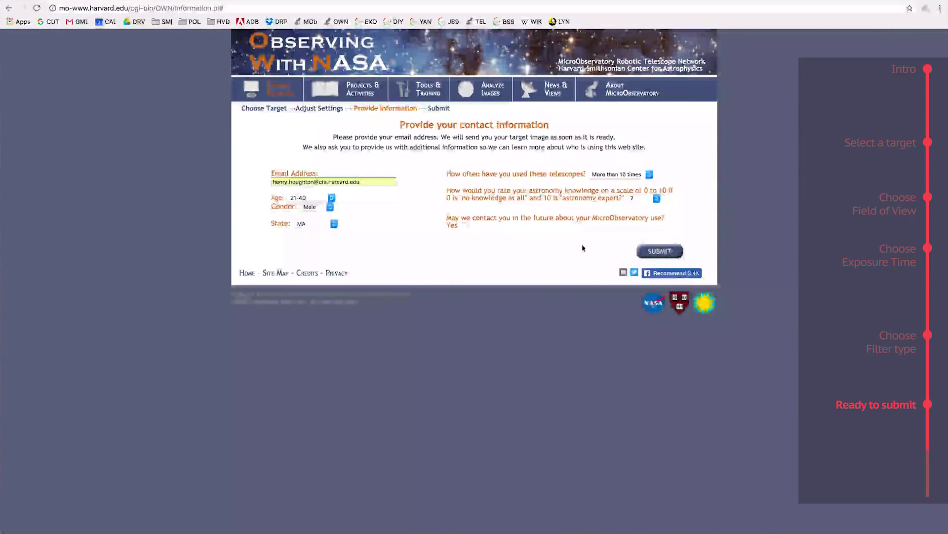
click(464, 226)
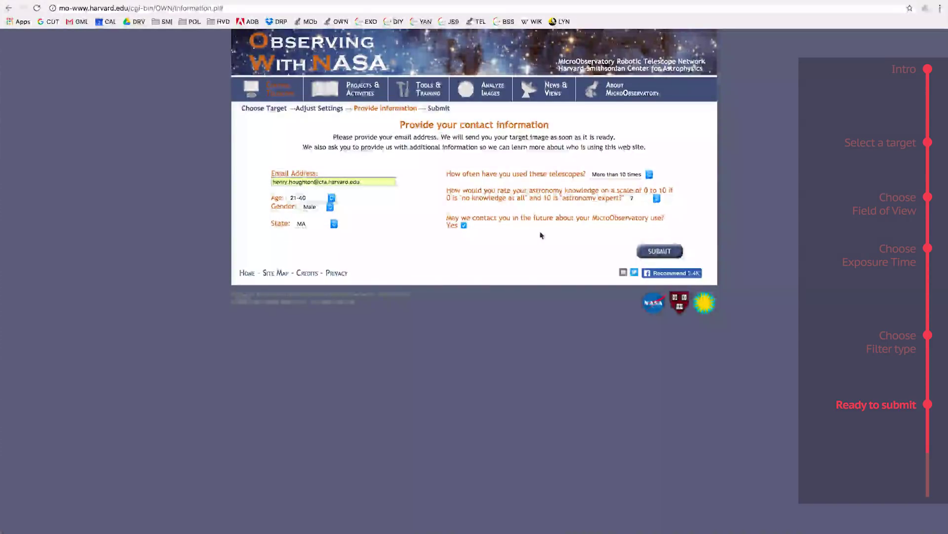
Submit the Andromeda Galaxy image request and view the confirmation page.
click(653, 251)
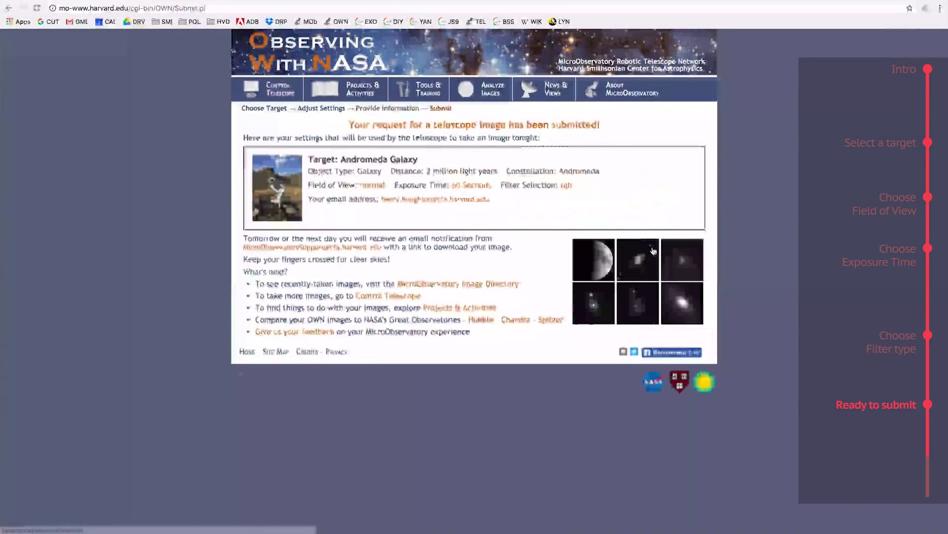